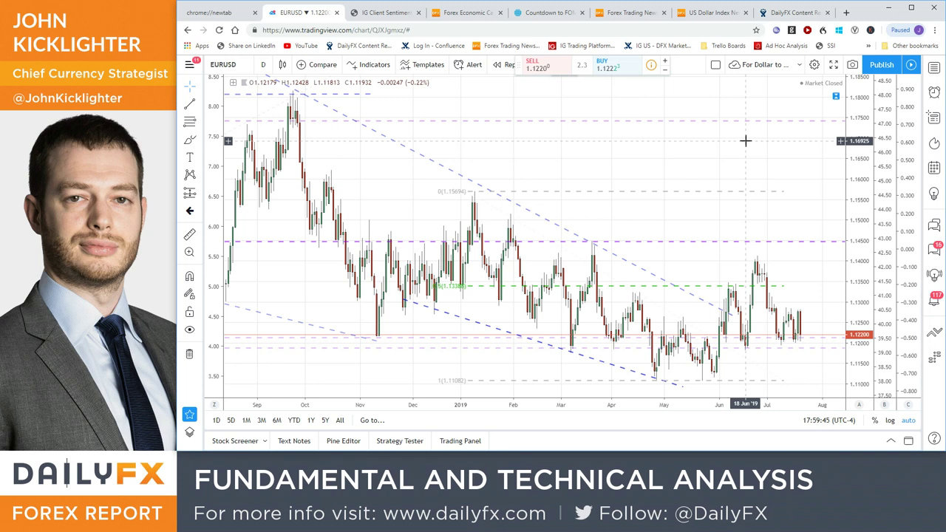
# Load AUDUSD from the symbol search and zoom to frame its trendlines from Aug 2018 to Jul 2019.
pyautogui.write('audusd')
pyautogui.press('Return')
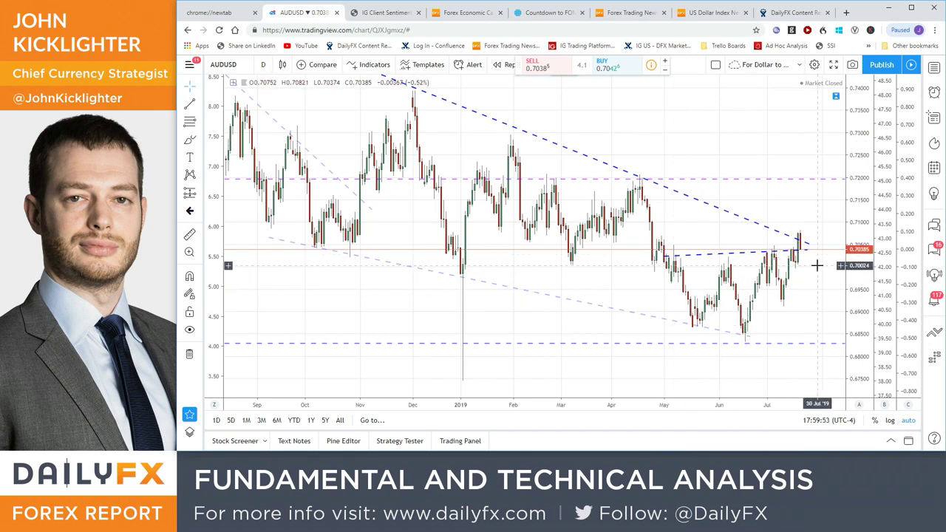
pyautogui.scroll(-4, 816, 264)
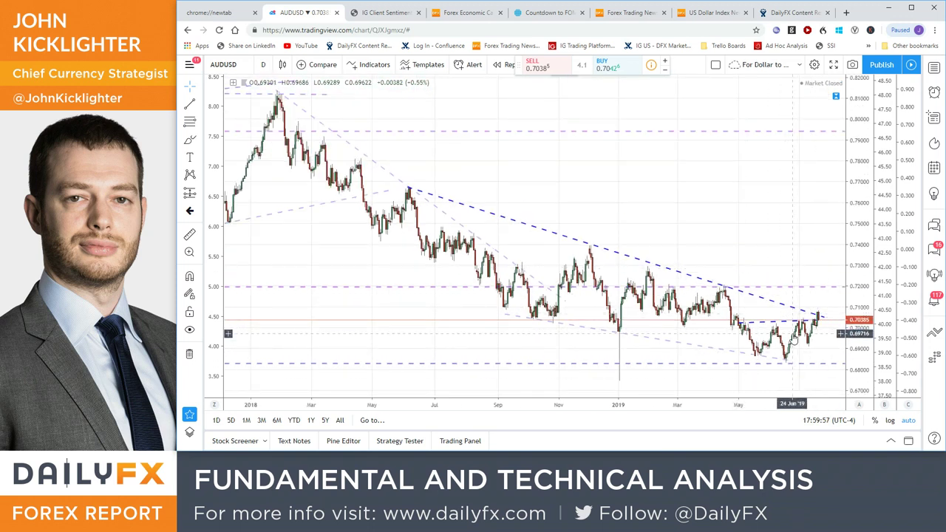
pyautogui.scroll(2, 794, 339)
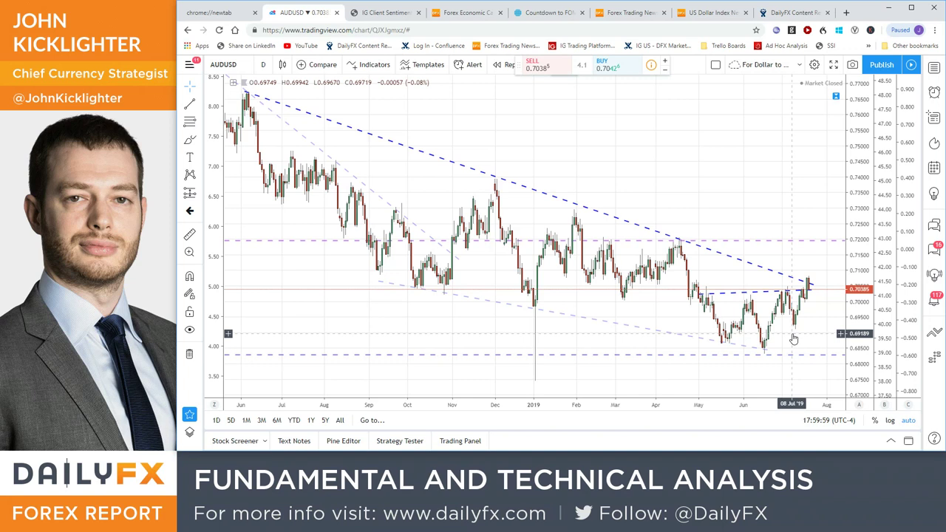
pyautogui.scroll(1, 793, 339)
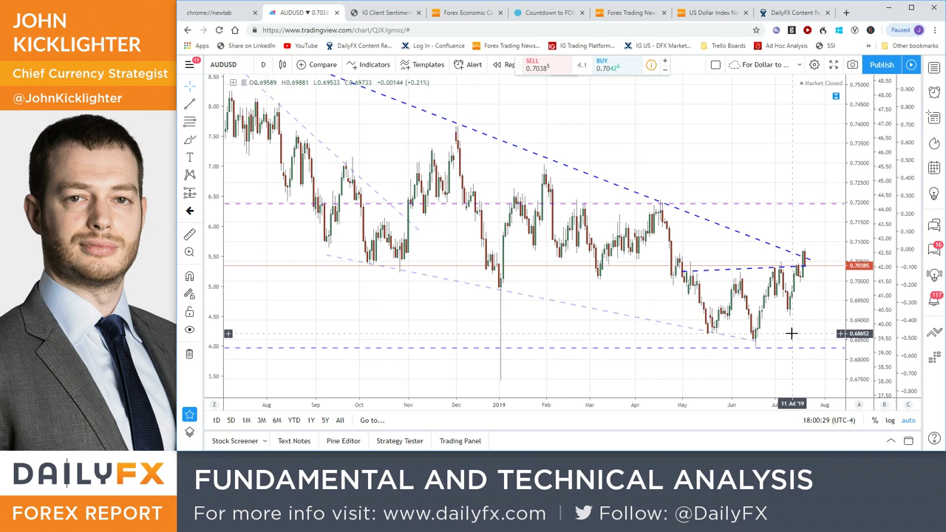
# Switch the chart symbol back to EURUSD.
pyautogui.write('EURUSD')
pyautogui.press('Return')
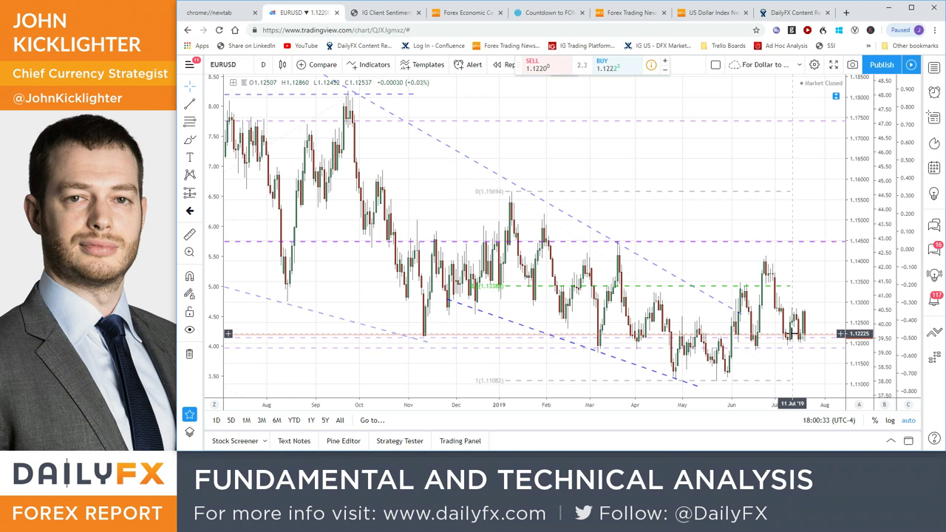
pyautogui.scroll(-3, 754, 212)
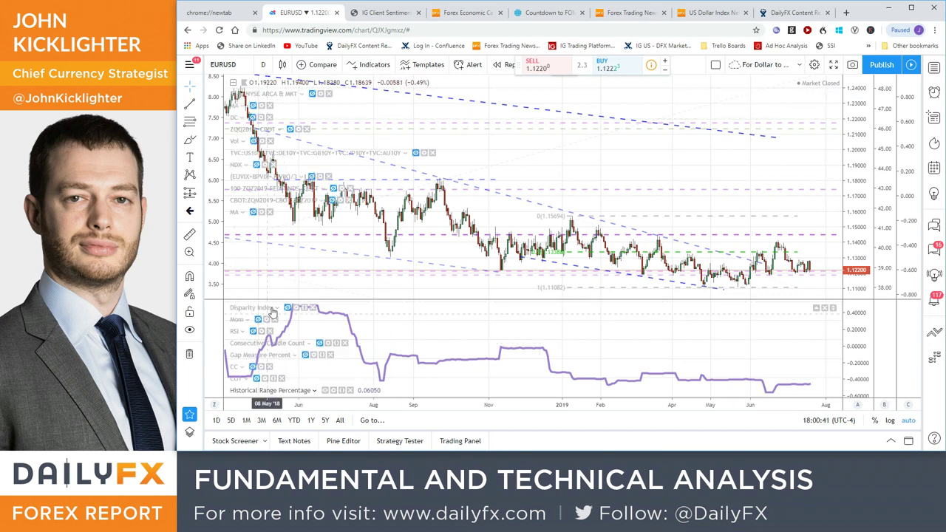
# Enlarge the lower indicator pane and swap the Historical Range Percentage plot for ATR.
pyautogui.moveTo(272, 300); pyautogui.dragTo(273, 275)
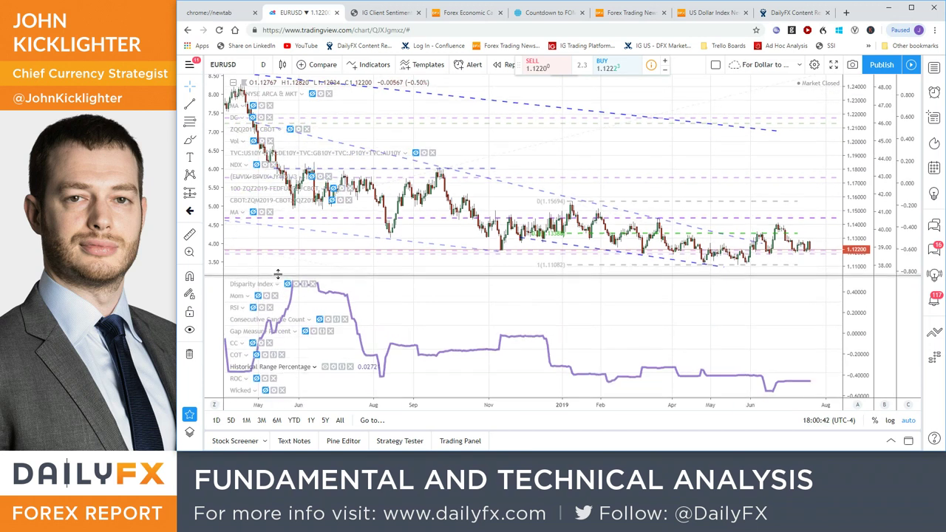
pyautogui.click(325, 365)
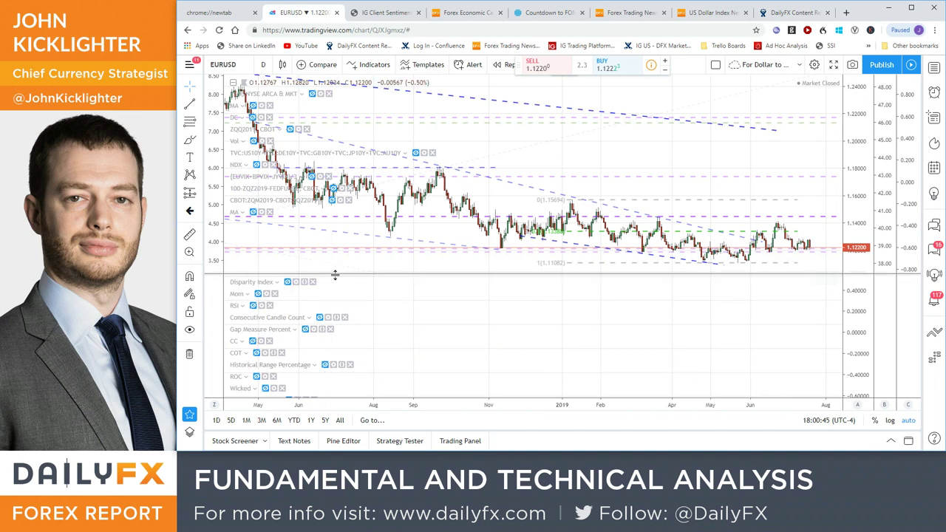
pyautogui.moveTo(335, 273); pyautogui.dragTo(338, 244)
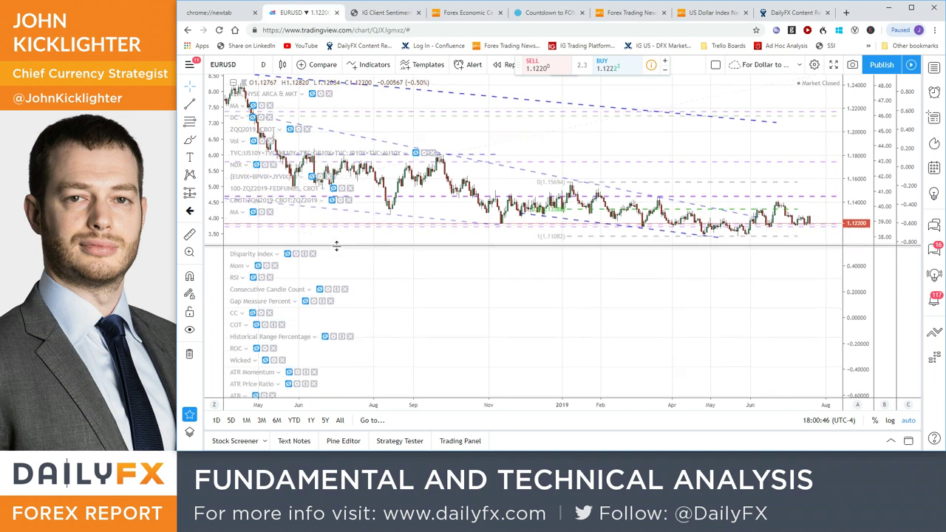
pyautogui.click(255, 395)
pyautogui.scroll(-2, 643, 324)
pyautogui.scroll(-2, 646, 325)
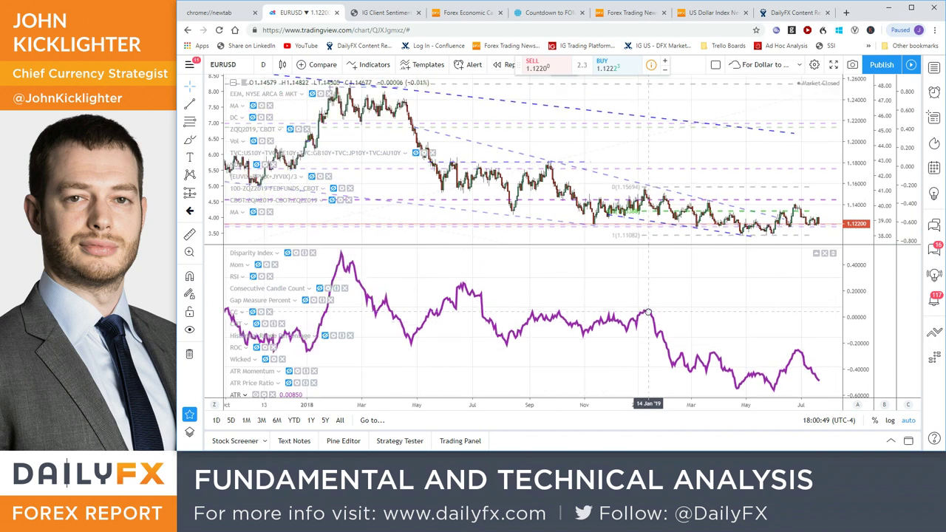
# Confirm the ATR indicator settings at Length 20, SMA.
pyautogui.doubleClick(647, 316)
pyautogui.click(634, 318)
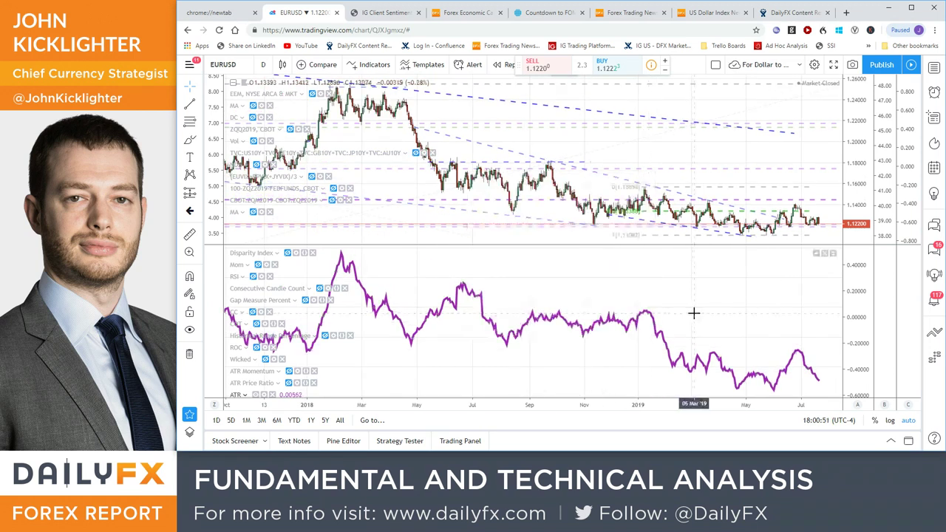
pyautogui.scroll(-3, 693, 314)
pyautogui.scroll(-3, 693, 313)
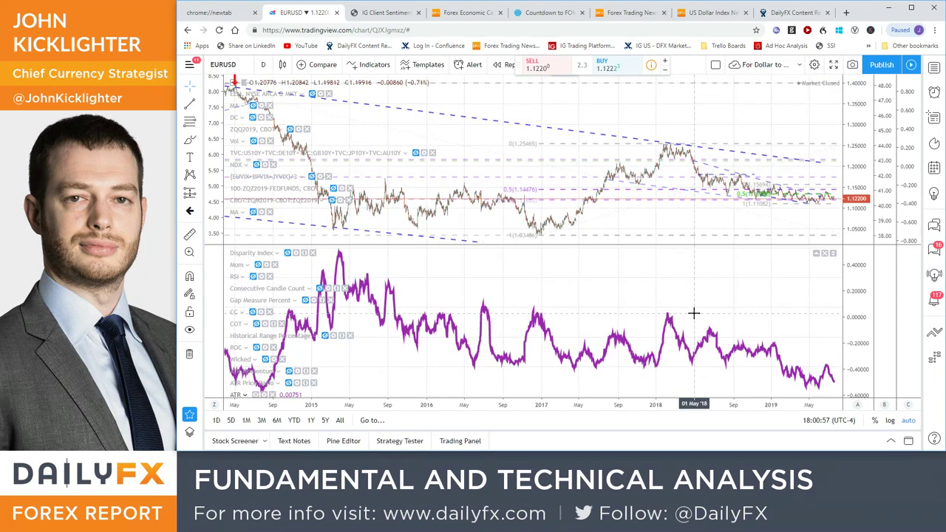
pyautogui.scroll(3, 693, 313)
pyautogui.scroll(3, 693, 313)
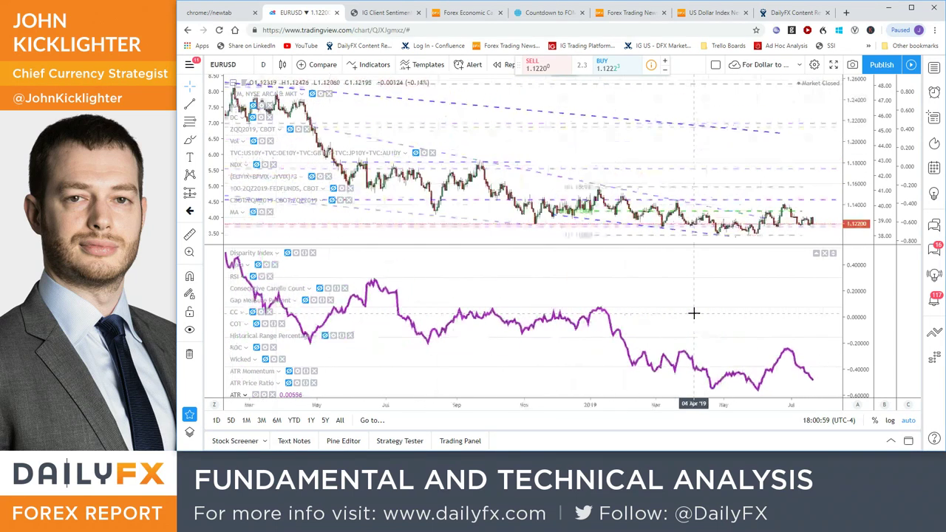
# Hide the ATR plot again, leaving Historical Range Percentage displayed.
pyautogui.click(256, 394)
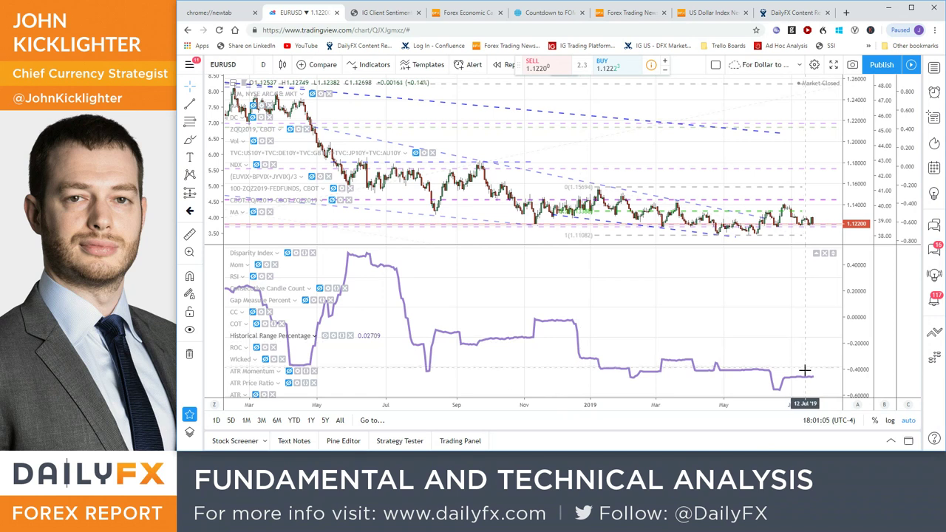
pyautogui.scroll(-5, 805, 371)
pyautogui.scroll(-3, 806, 371)
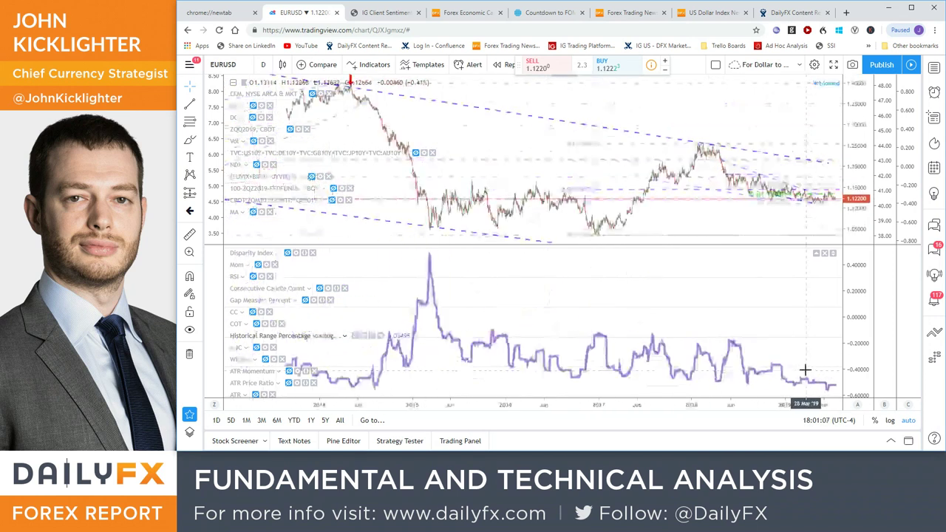
# Switch the EURUSD chart to 1W weekly bars, then back to 1D daily.
pyautogui.write('1W')
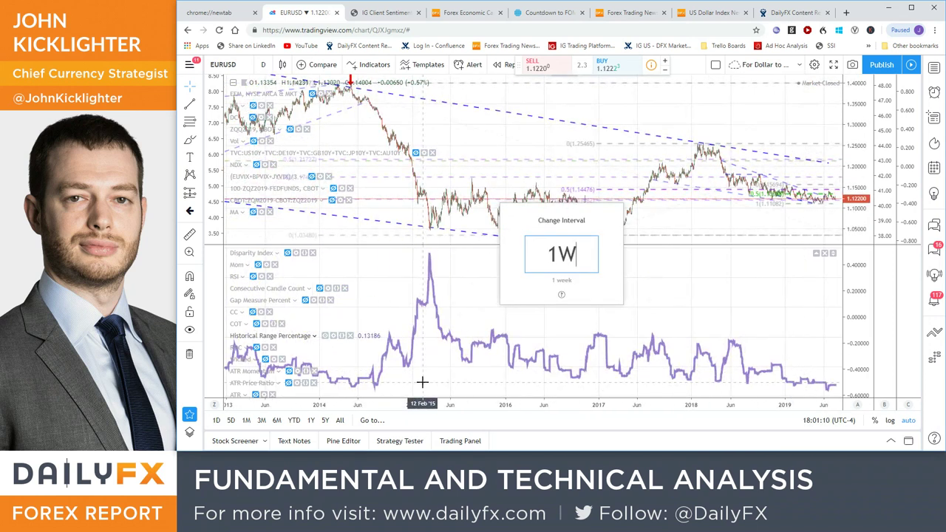
pyautogui.press('Return')
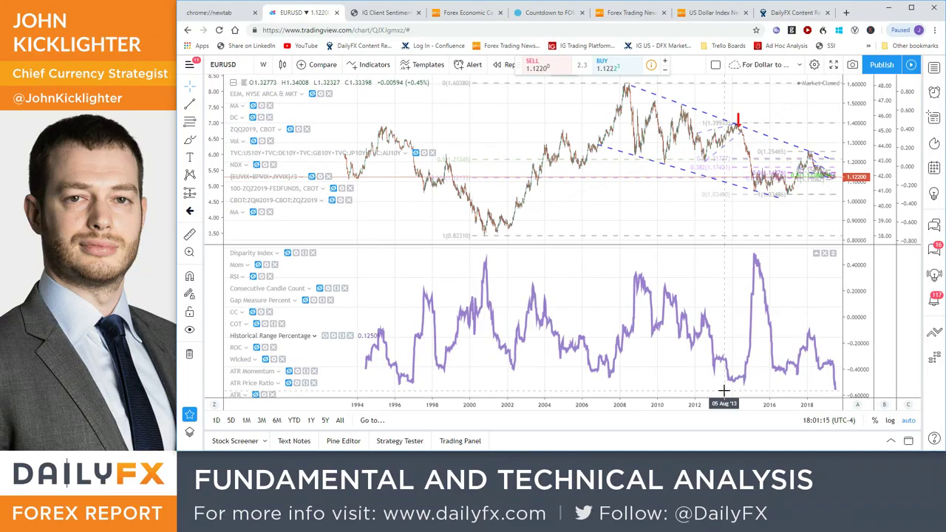
pyautogui.write('1D')
pyautogui.press('Return')
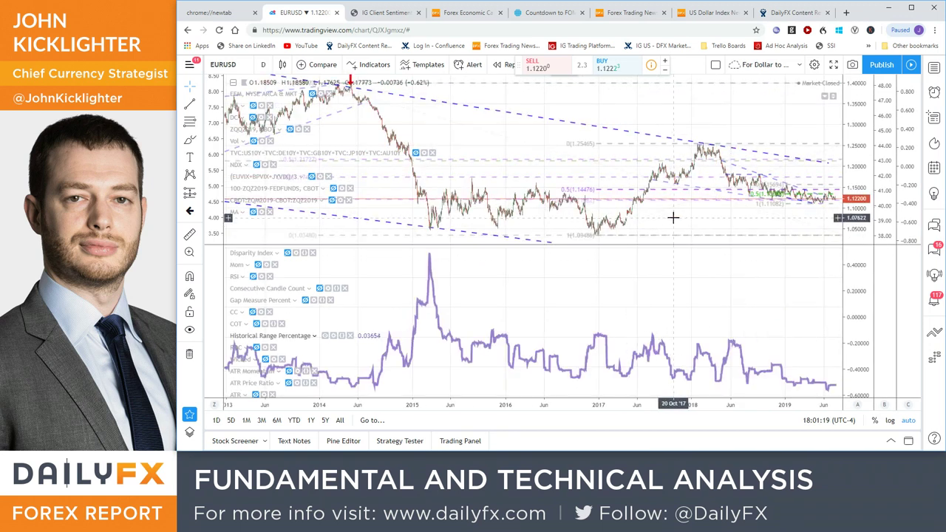
# Zoom the daily chart in to cover December 2018 through July 2019.
pyautogui.scroll(3, 668, 219)
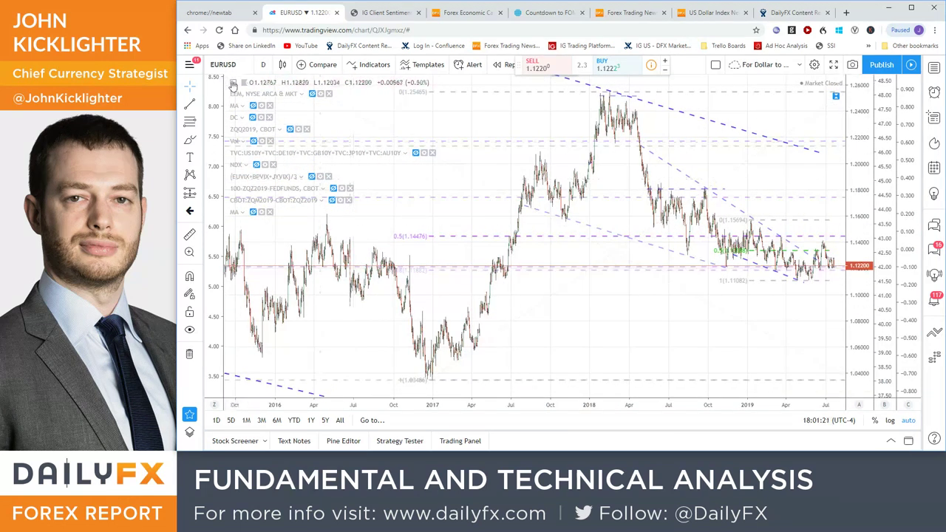
pyautogui.scroll(4, 449, 244)
pyautogui.scroll(1, 449, 245)
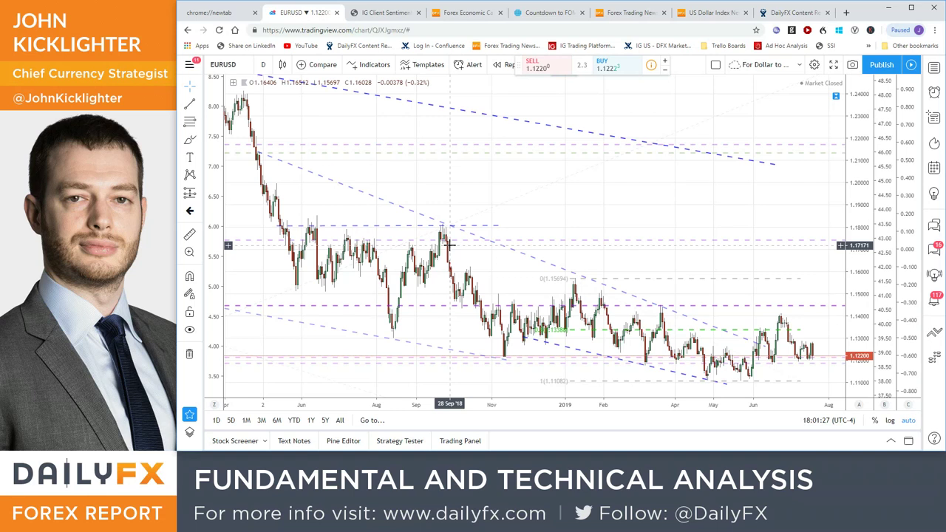
pyautogui.scroll(2, 510, 279)
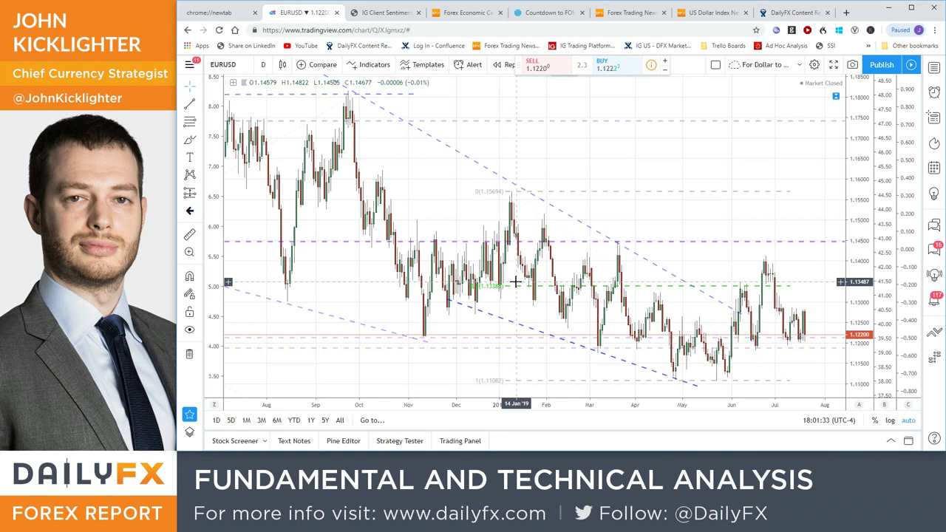
pyautogui.scroll(2, 515, 282)
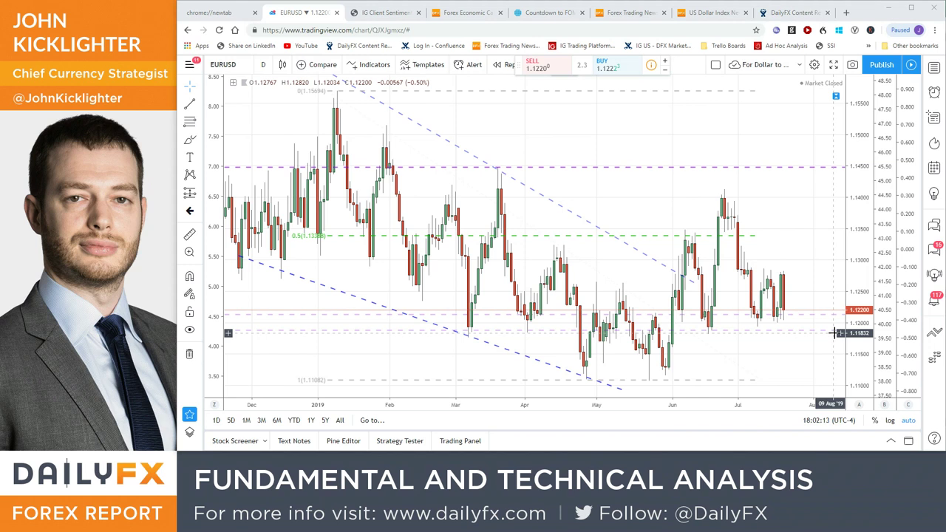
# In the Excel calendar, select the Jul 24 7:15–8:00 PMI rows plus the 13:45 US Composite row.
pyautogui.hotkey('alt', 'Tab')
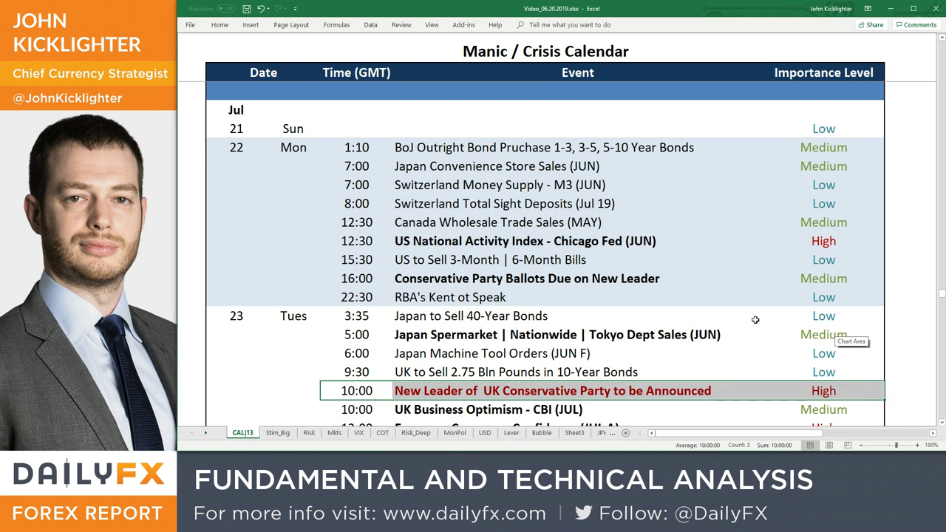
pyautogui.click(893, 226)
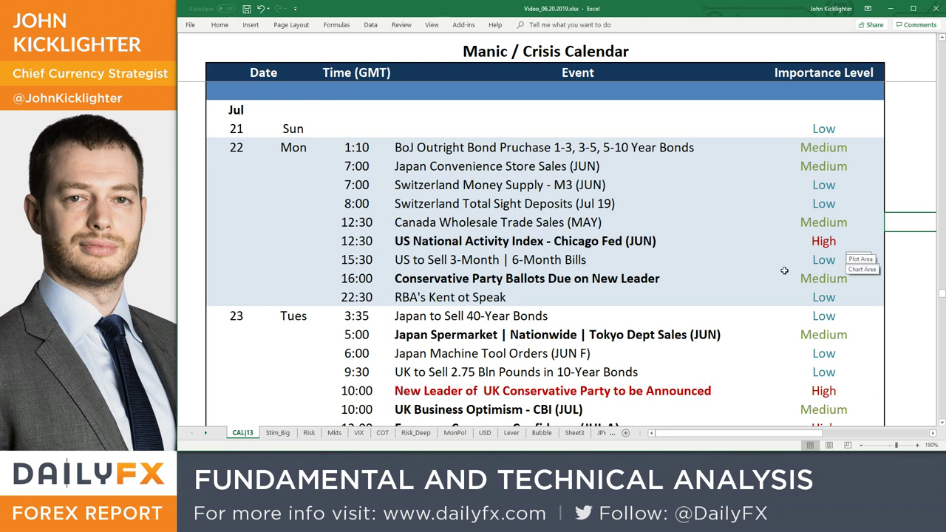
pyautogui.scroll(-6, 784, 271)
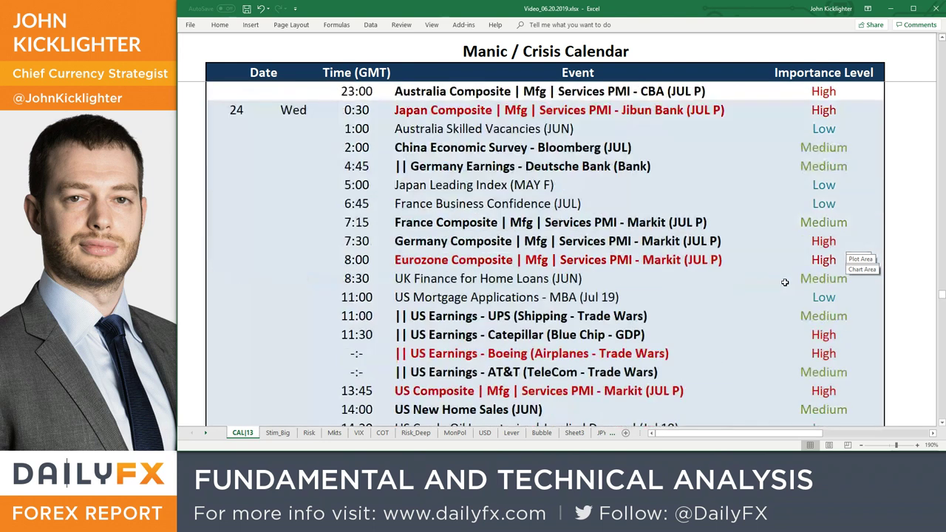
pyautogui.scroll(-1, 785, 280)
pyautogui.moveTo(364, 168); pyautogui.dragTo(808, 204)
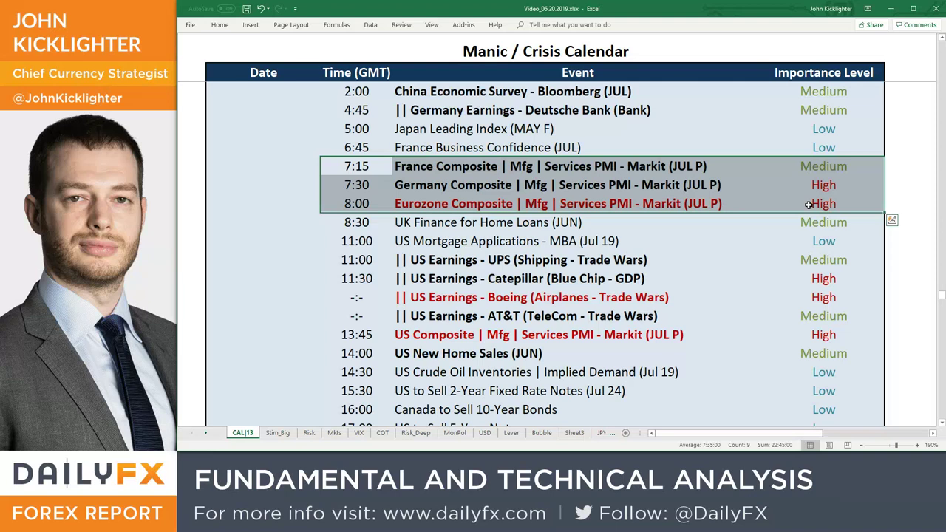
pyautogui.moveTo(344, 333); pyautogui.dragTo(693, 334)
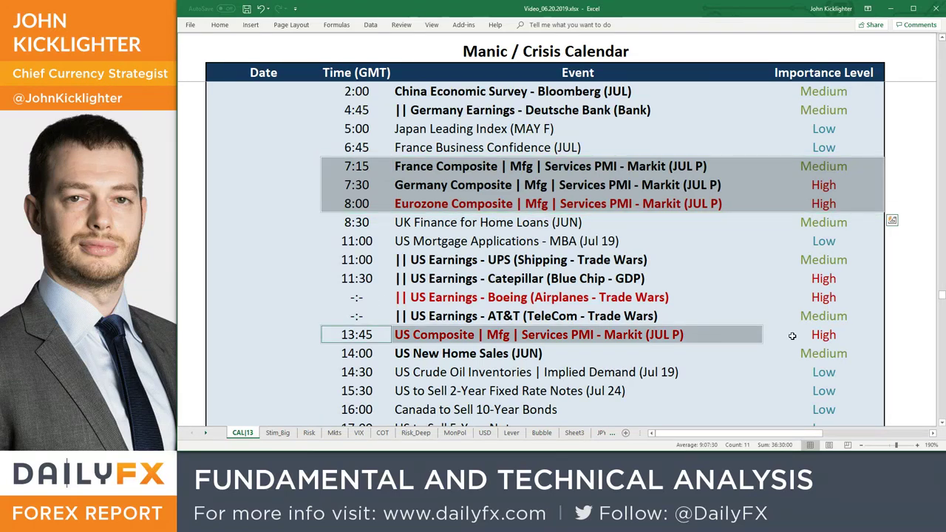
pyautogui.moveTo(791, 336); pyautogui.dragTo(828, 336)
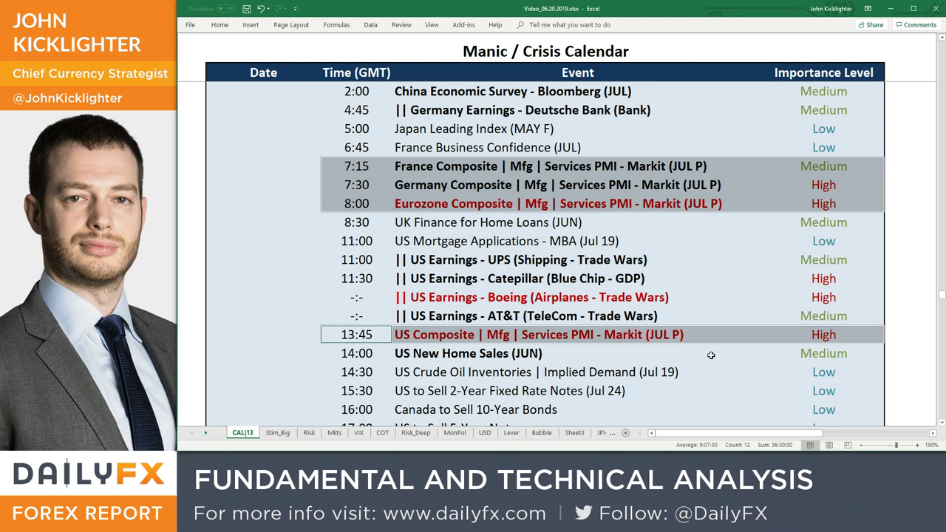
# Select the Jul 26 12:30 US GDP (2Q A) row.
pyautogui.scroll(-12, 711, 355)
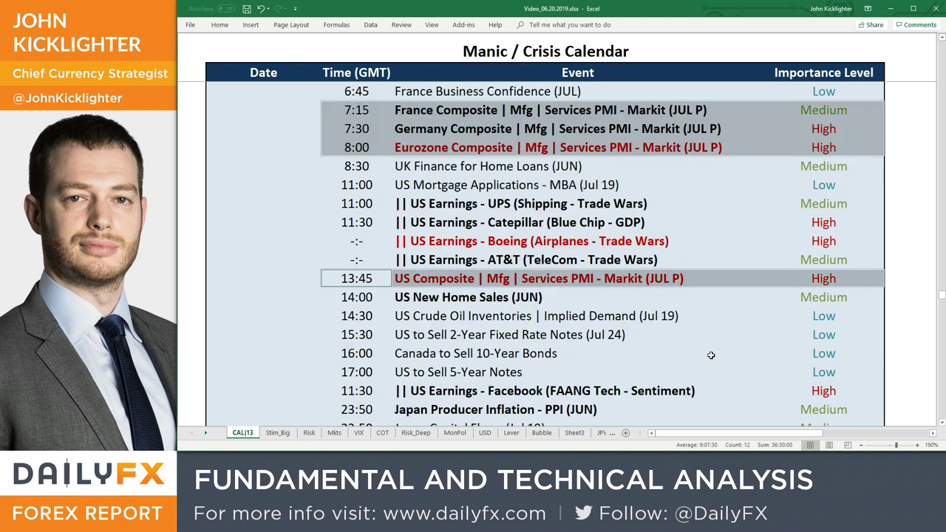
pyautogui.scroll(-3, 711, 356)
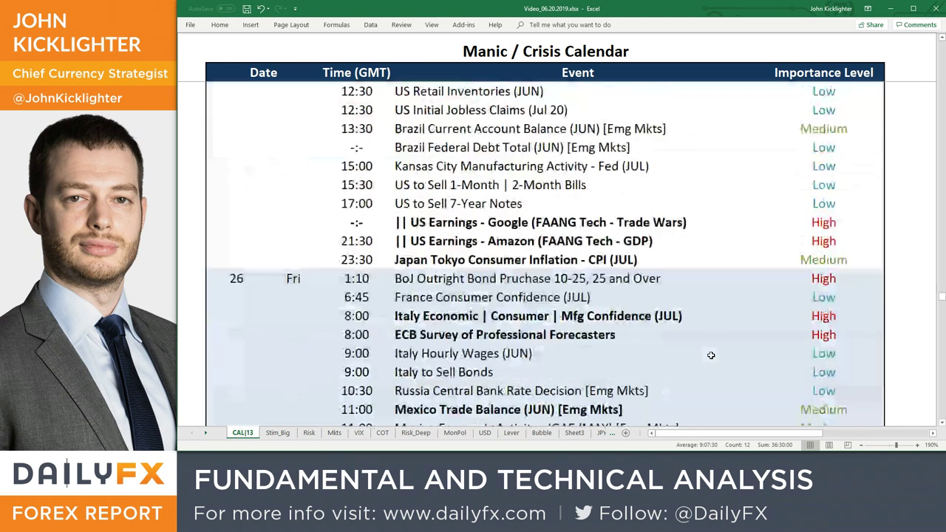
pyautogui.click(392, 336)
pyautogui.moveTo(393, 338); pyautogui.dragTo(774, 339)
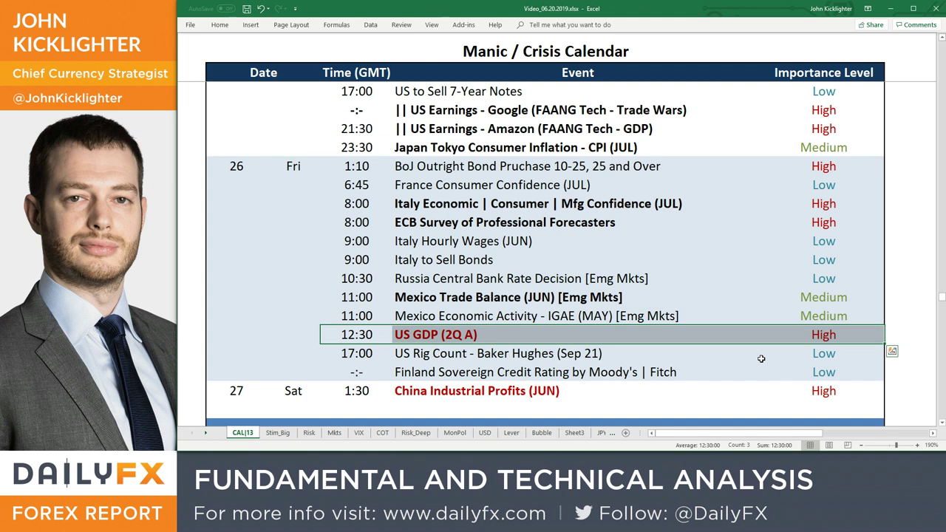
# Set the TradingView chart to DXY on the 60 (1h) interval, then return to Excel.
pyautogui.hotkey('alt', 'Tab')
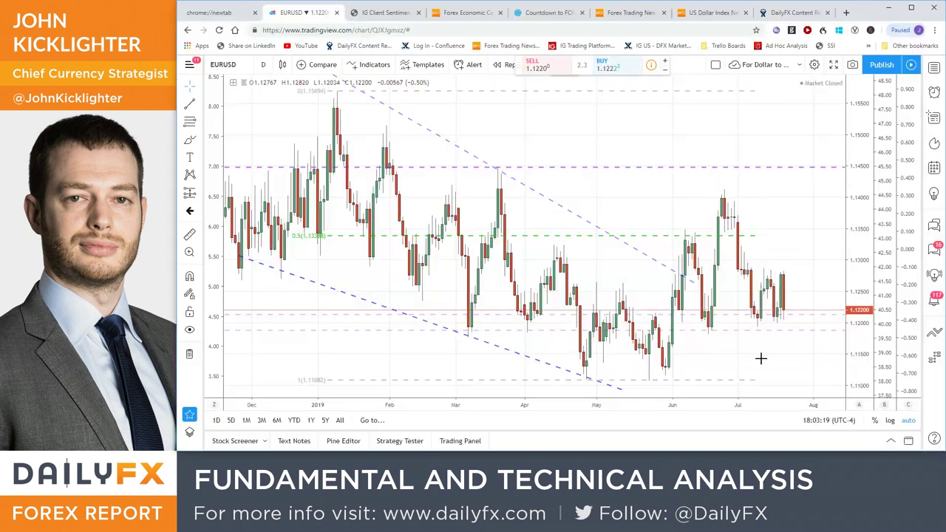
pyautogui.write('DXY')
pyautogui.press('Return')
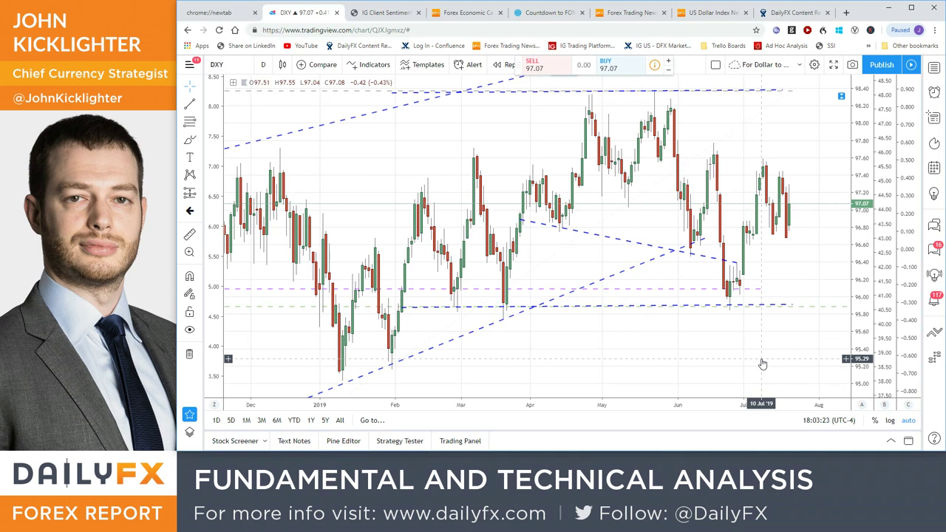
pyautogui.write('60')
pyautogui.press('Return')
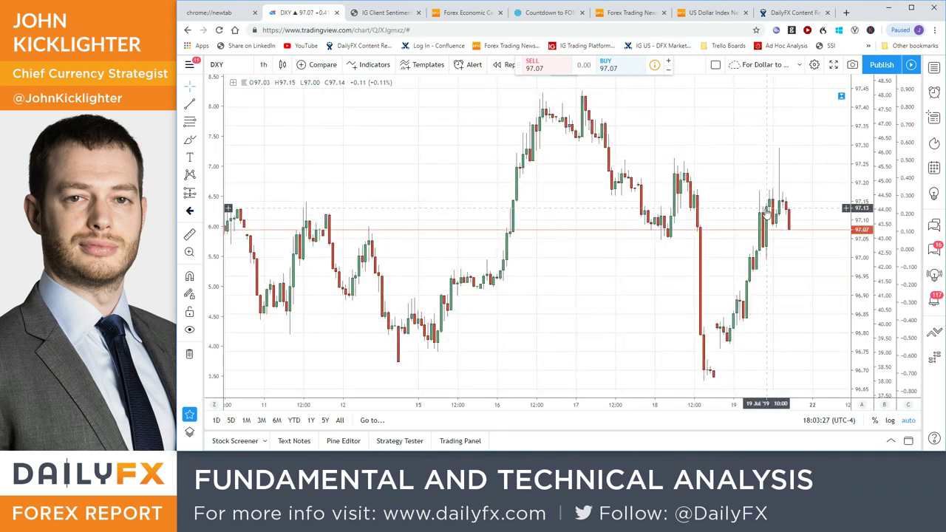
pyautogui.hotkey('alt', 'Tab')
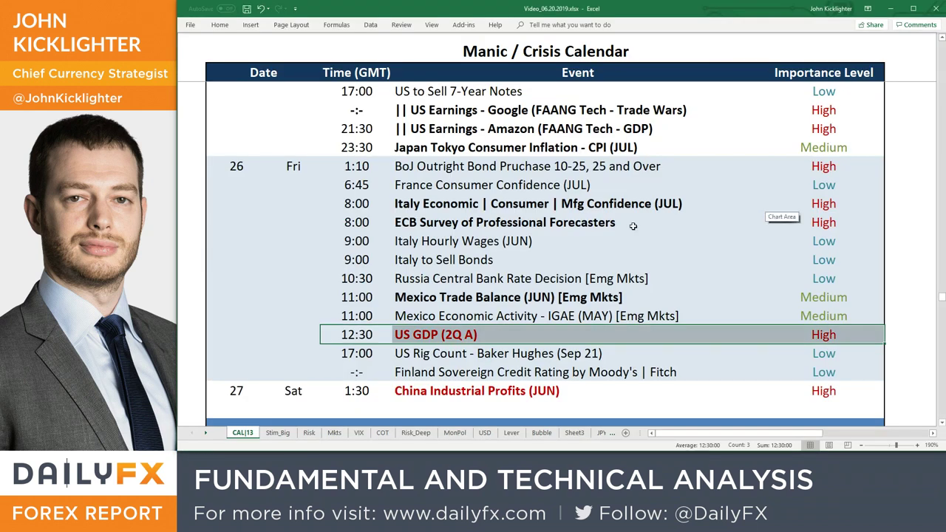
# Select the 11:45 ECB Rate Decision row from Time to Importance Level, then return to TradingView.
pyautogui.scroll(3, 561, 222)
pyautogui.scroll(2, 563, 221)
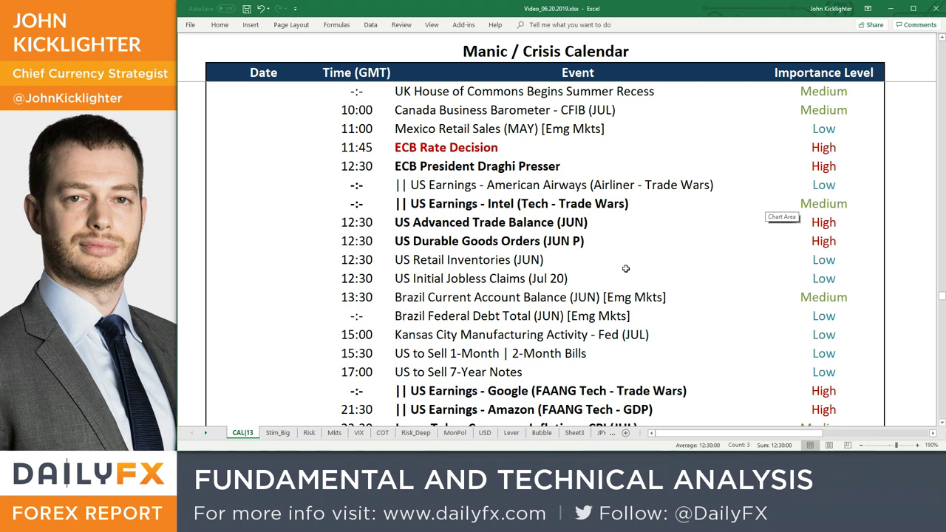
pyautogui.moveTo(343, 143); pyautogui.dragTo(723, 111)
pyautogui.click(816, 145)
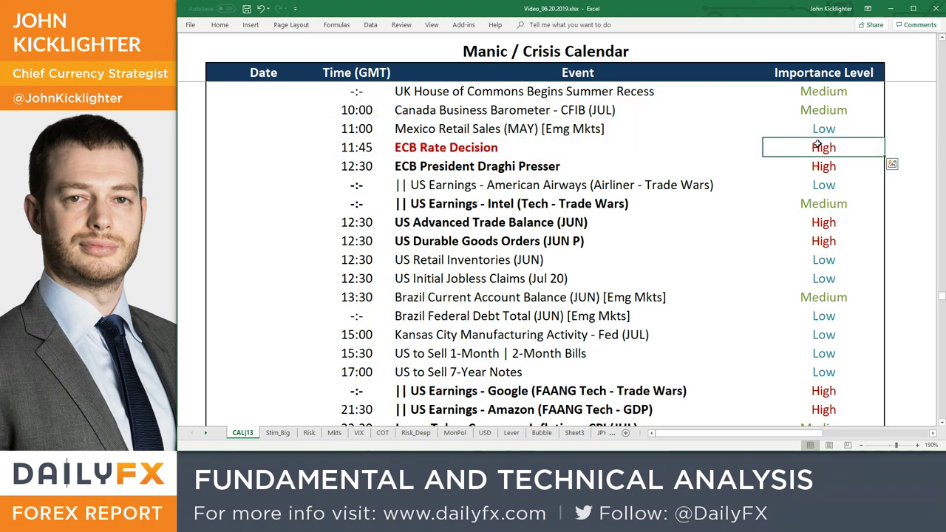
pyautogui.moveTo(384, 145); pyautogui.dragTo(807, 150)
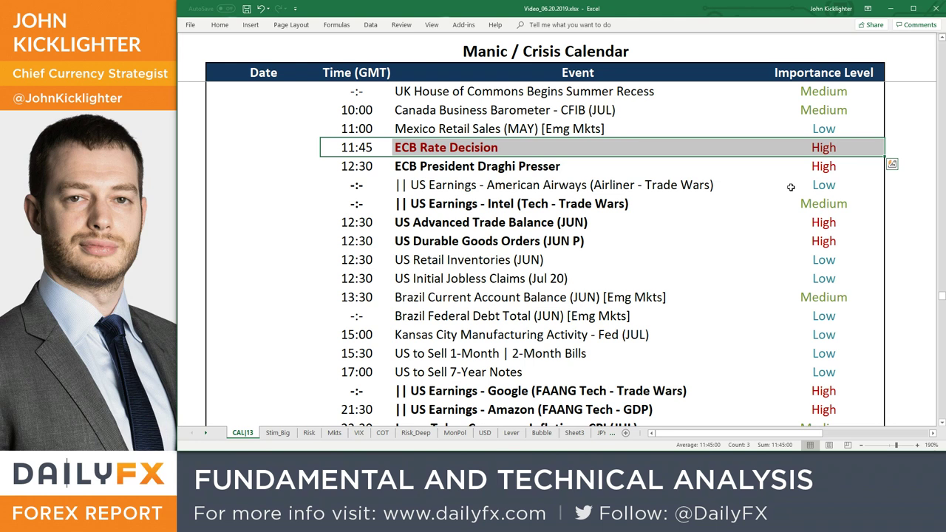
pyautogui.hotkey('alt', 'Tab')
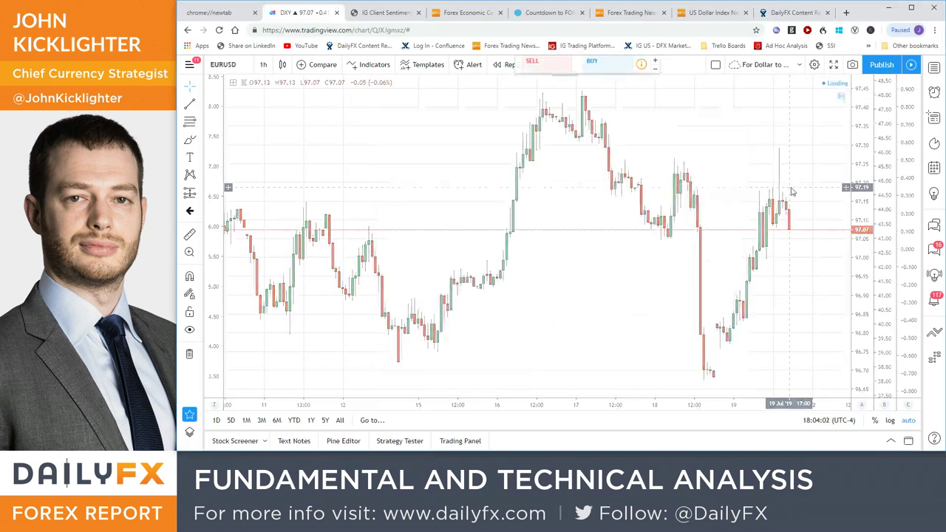
# Set the EURUSD chart to the 1D daily interval.
pyautogui.write('1D')
pyautogui.press('Return')
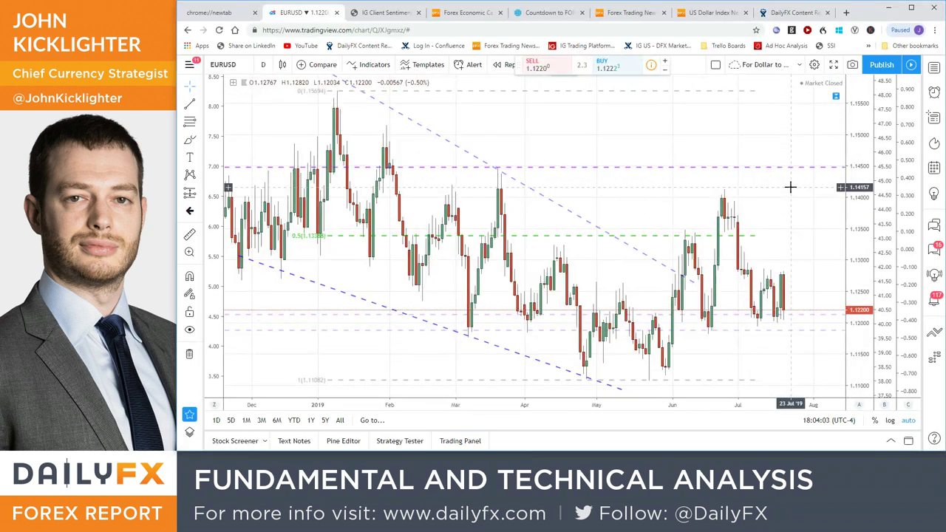